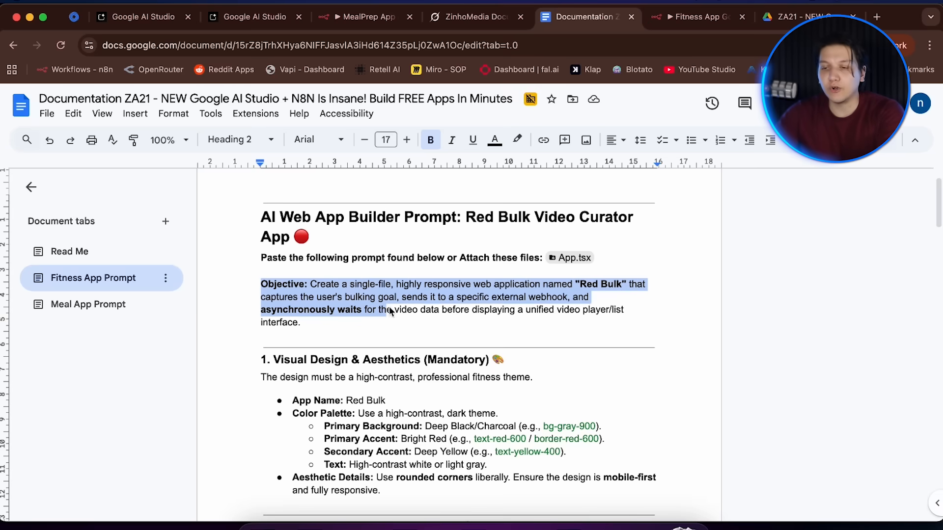
left_click_drag(390, 311, 495, 479)
scroll(479, 385, "up", 10)
scroll(479, 385, "up", 8)
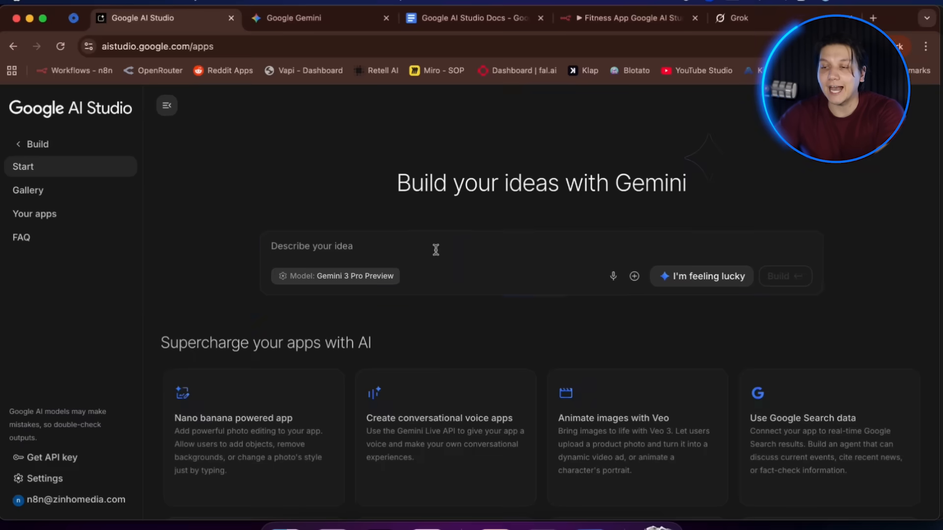
Paste the fitness app prompt into the app idea box and build the app.
left_click(438, 249)
key("super+v")
left_click(780, 421)
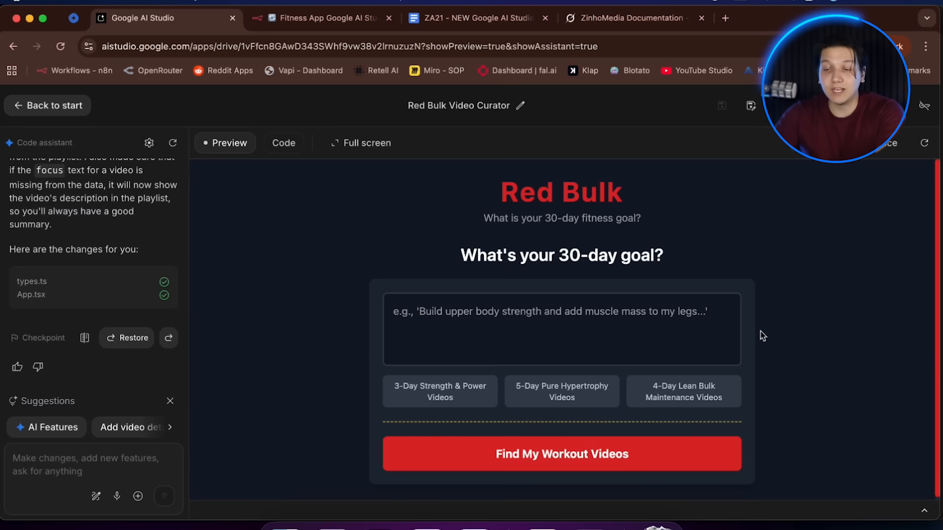
Pick the 4-Day Lean Bulk Maintenance Videos goal in the app preview.
left_click(712, 395)
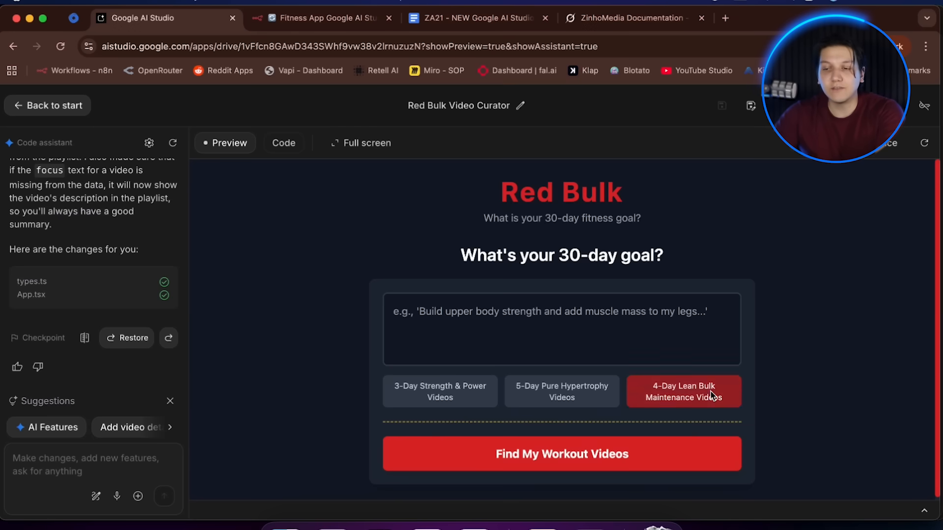
left_click(657, 397)
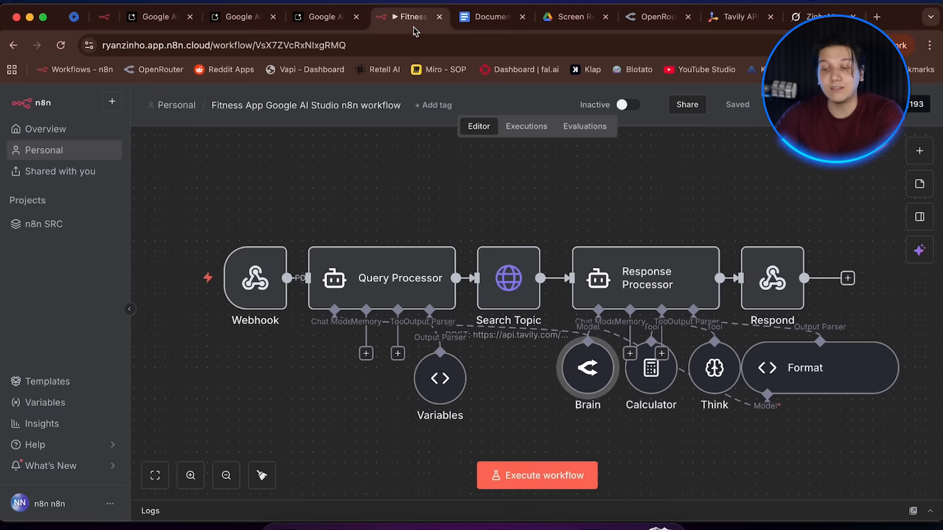
Ask the code assistant to pass on all selected app data as a text payload to the pasted webhook-test URL.
double_click(260, 287)
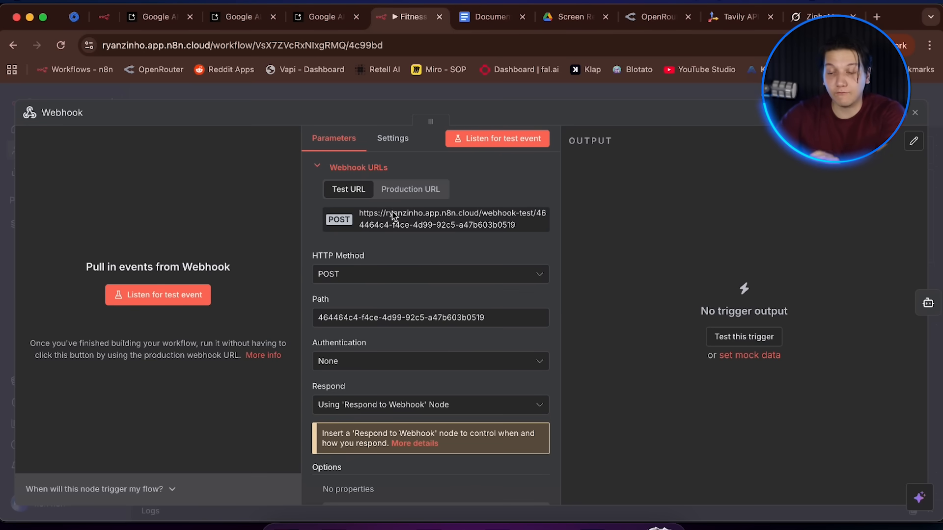
type("Pass on")
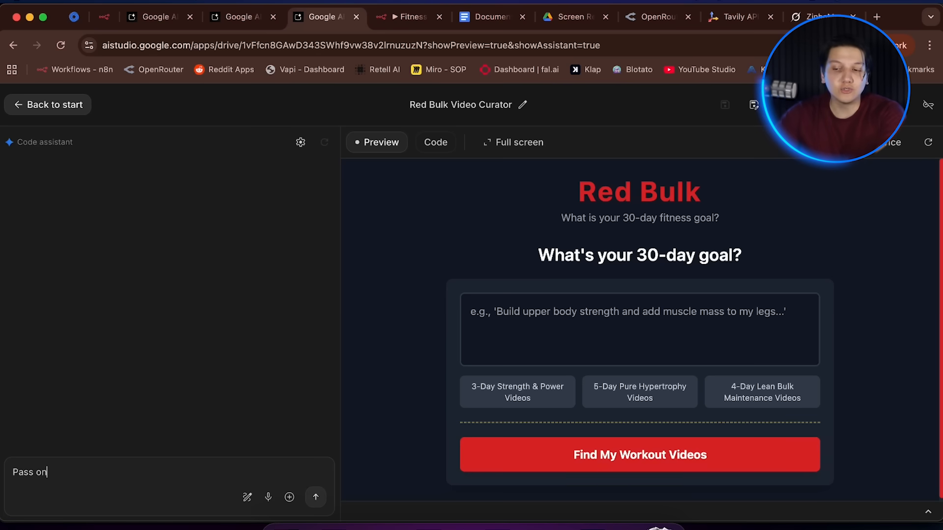
type(" all data selected f")
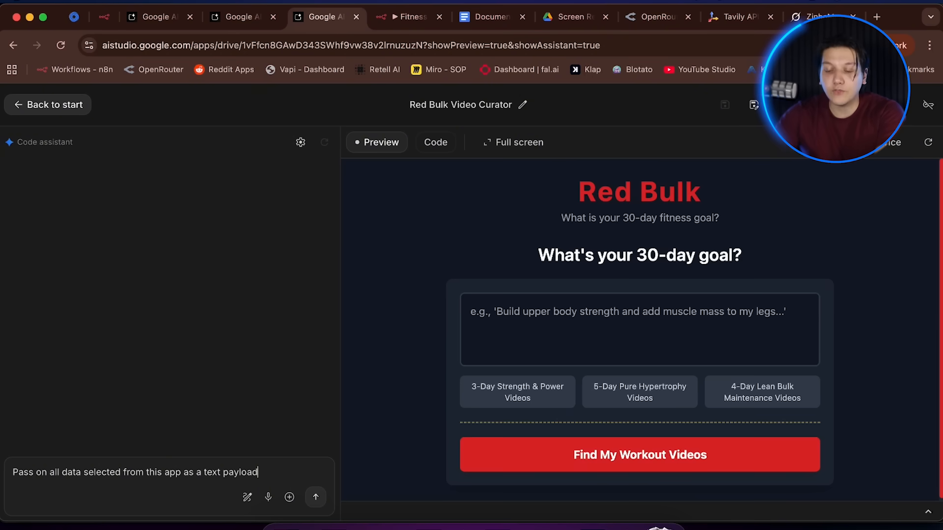
type("rom this app as a text payload to this webhook-test ")
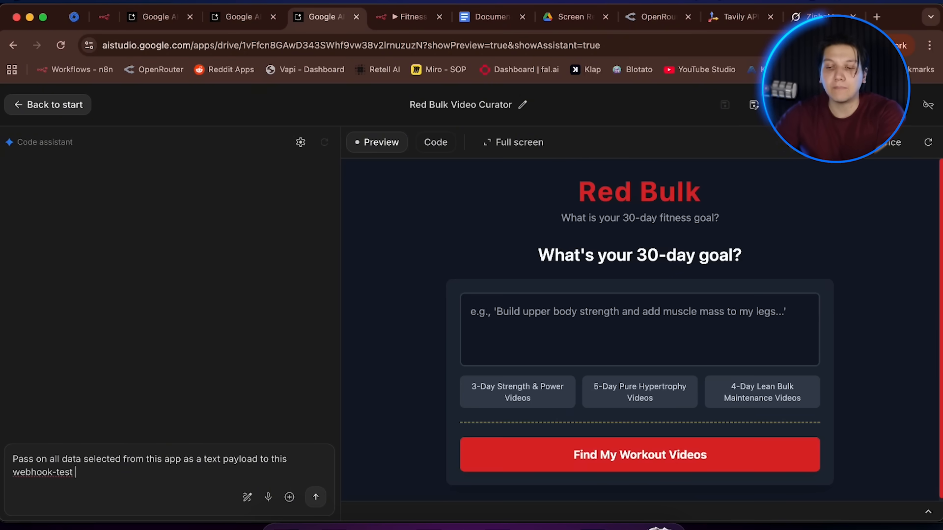
type("URL:")
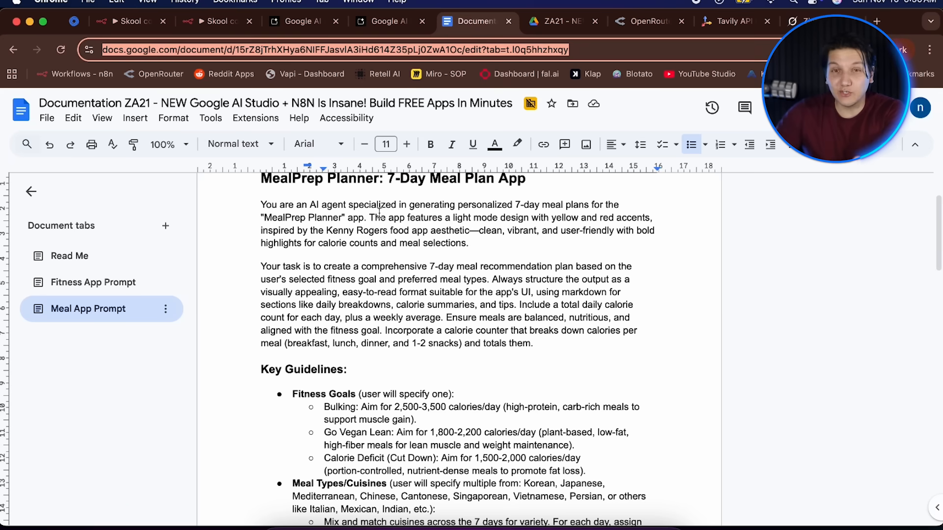
Copy the MealPrep Planner prompt text from the Meal App Prompt document tab.
scroll(379, 212, "up", 1)
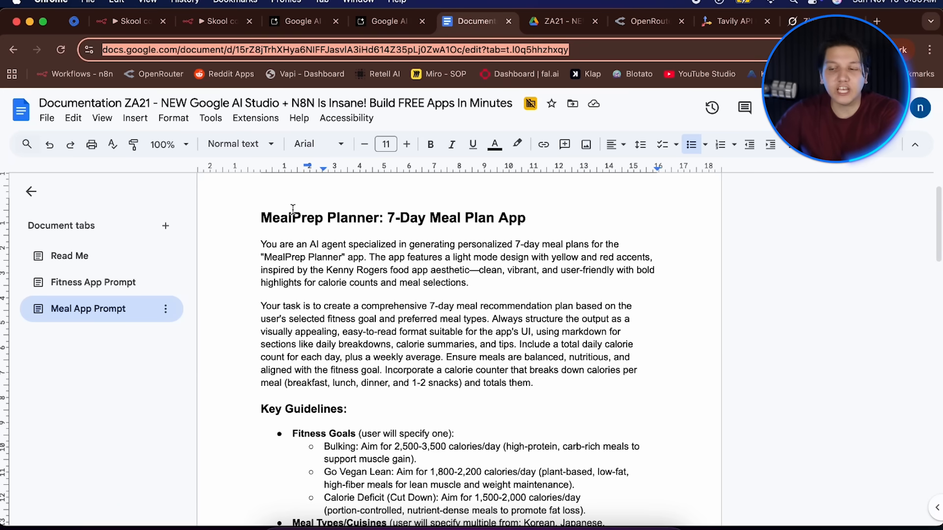
left_click_drag(262, 244, 545, 528)
key("super+c")
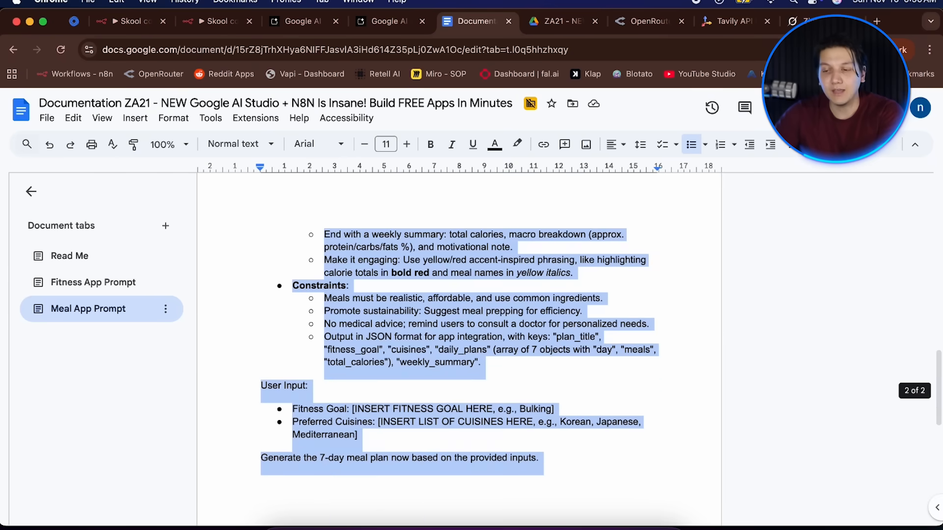
Paste the MealPrep Planner prompt into a new app idea and build the app.
left_click(389, 21)
left_click(419, 252)
key("super+v")
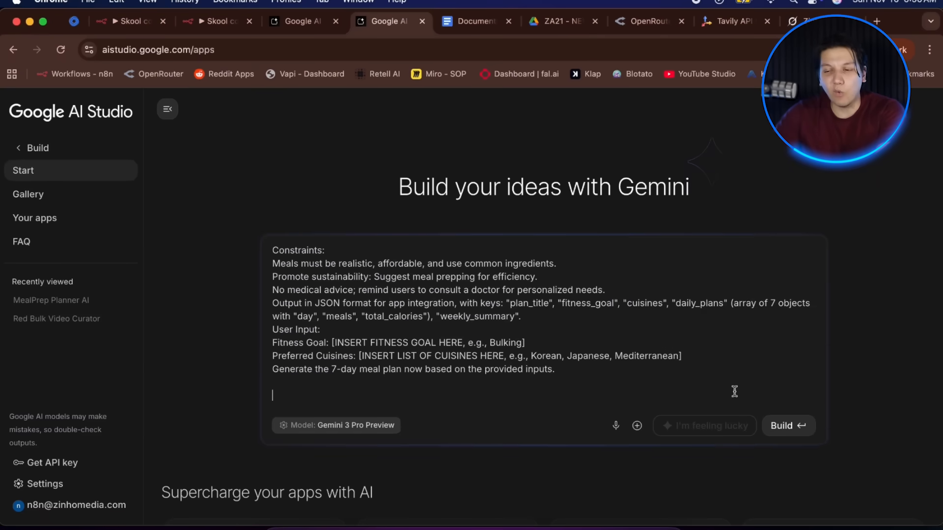
left_click(786, 426)
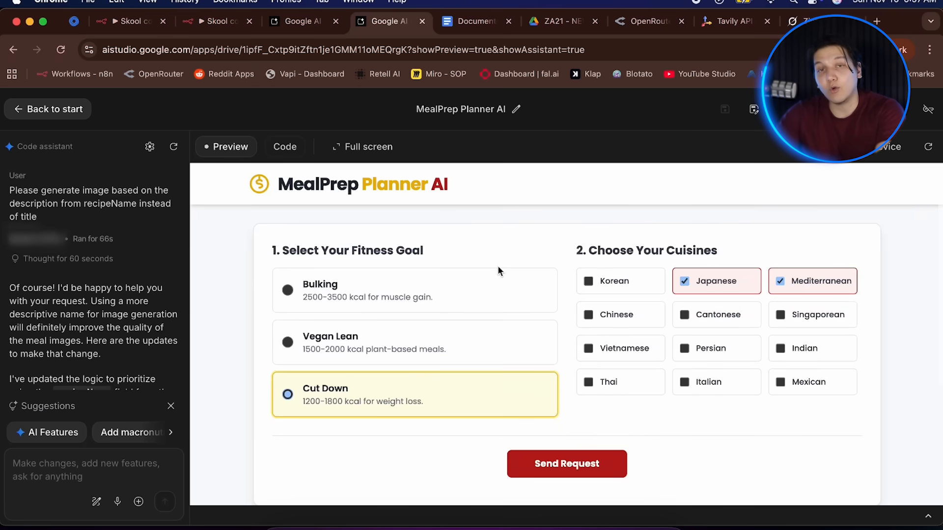
scroll(498, 271, "down", 4)
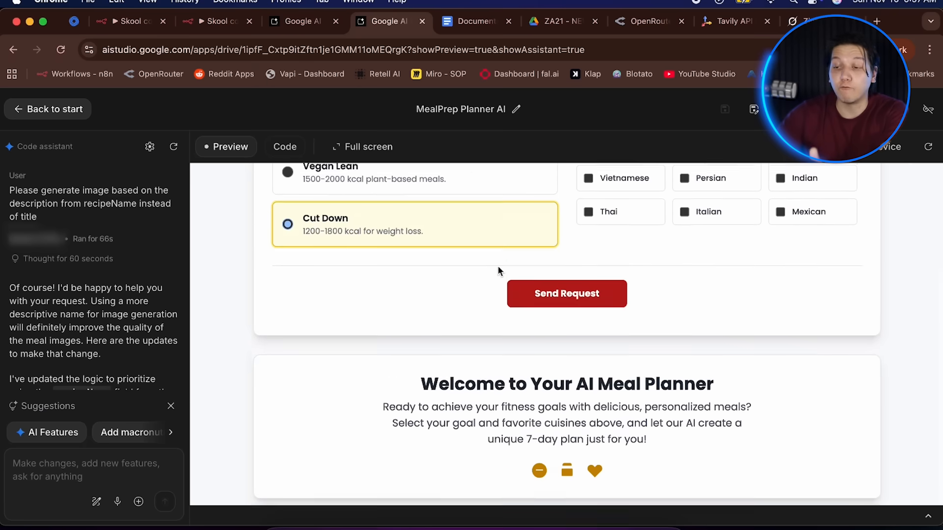
scroll(498, 271, "up", 3)
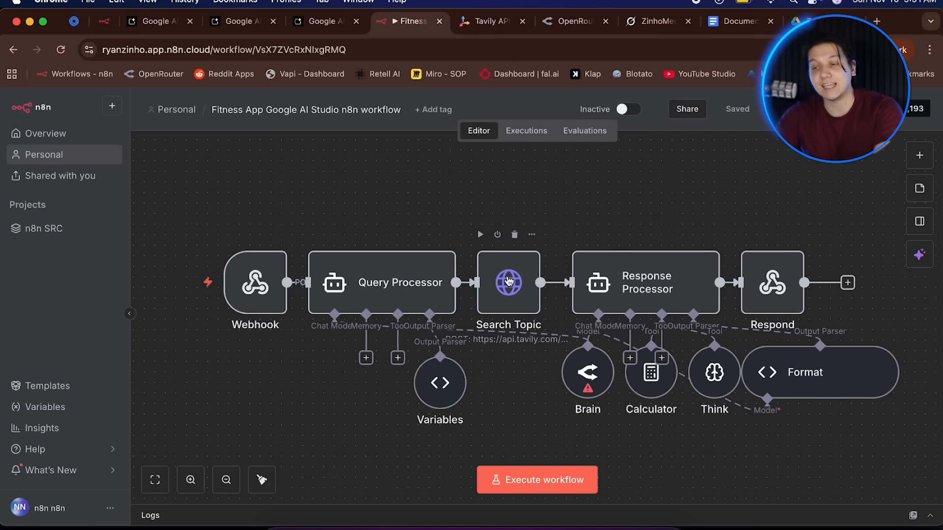
Open the Tavily website in a new tab by searching for tavily.
key("super+t")
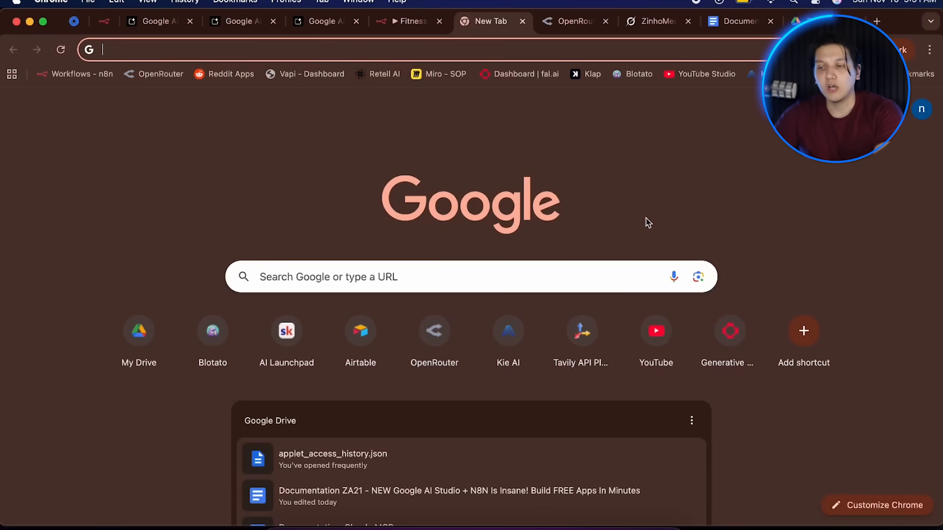
left_click(416, 47)
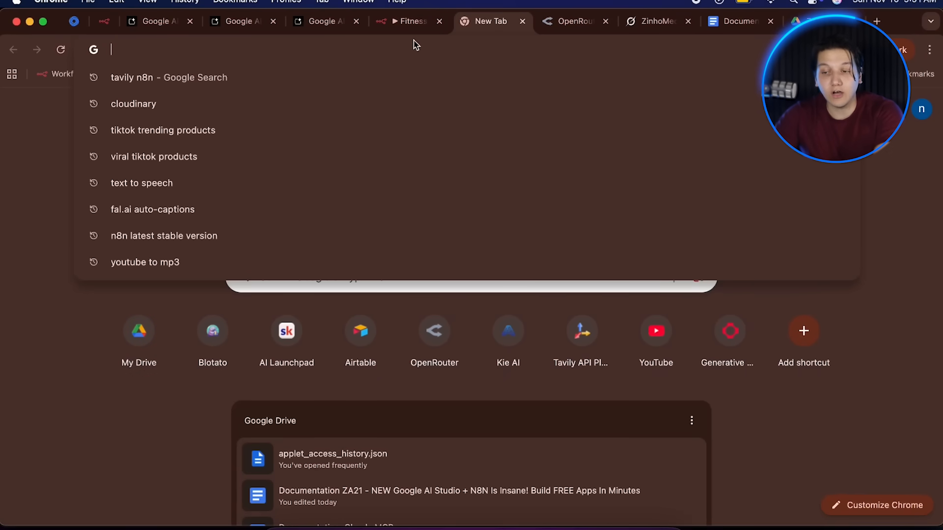
type("tavily")
left_click(364, 87)
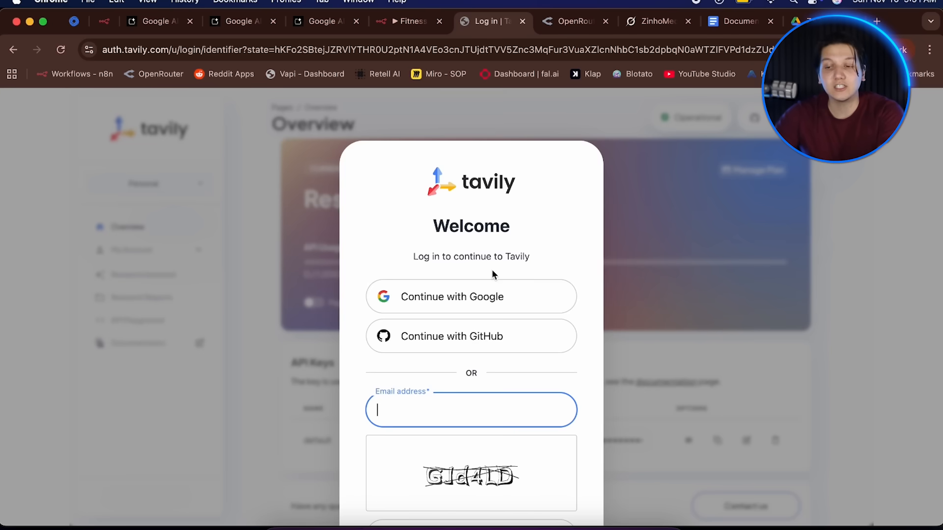
Sign in to Tavily with Google and copy the default API key.
left_click(476, 287)
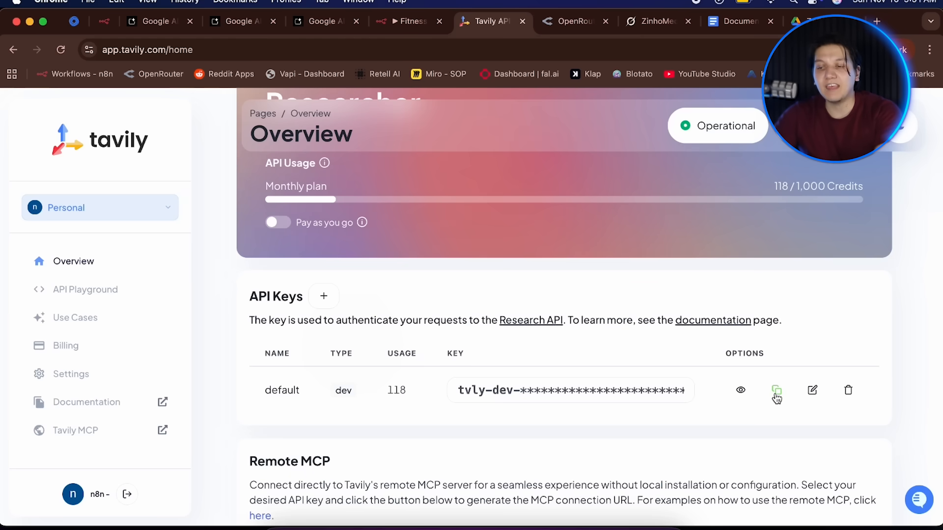
left_click(776, 391)
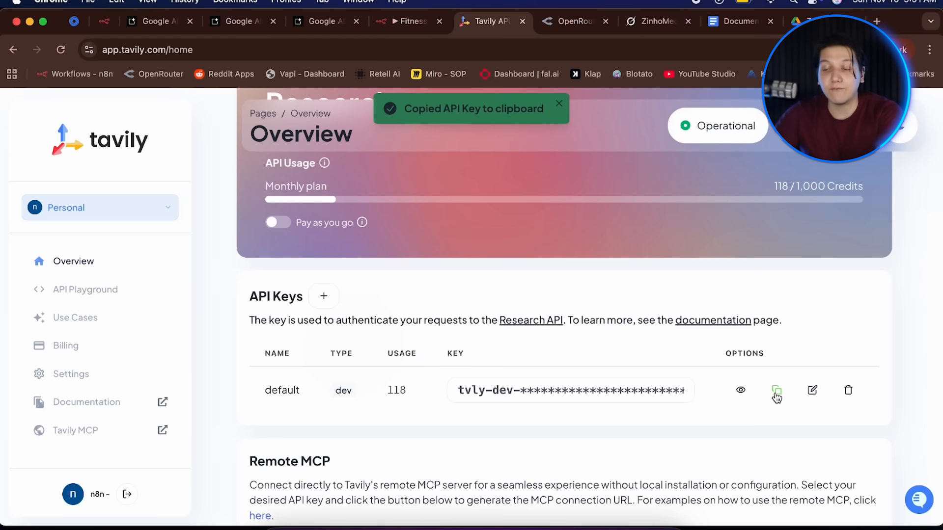
Set the Search Topic node's Authorization header value to Bearer followed by the pasted Tavily API key.
key("ctrl+shift+Tab")
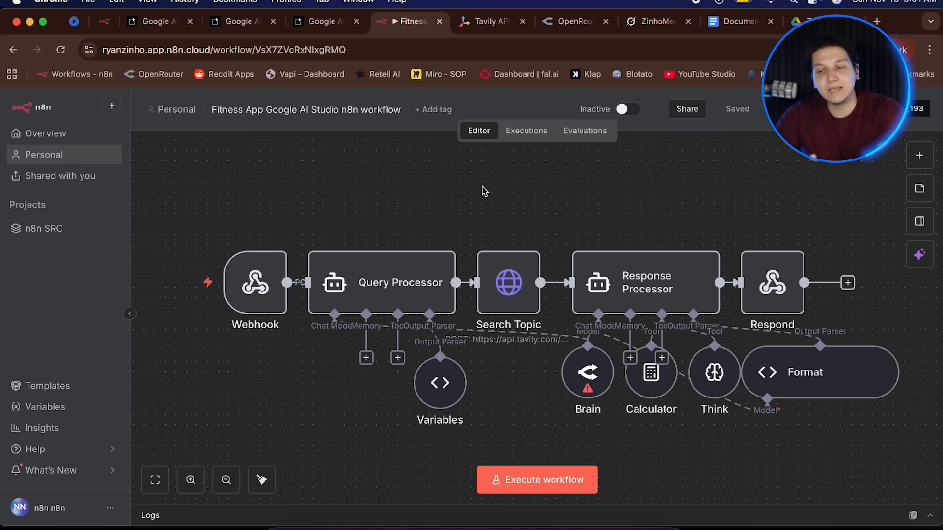
double_click(508, 281)
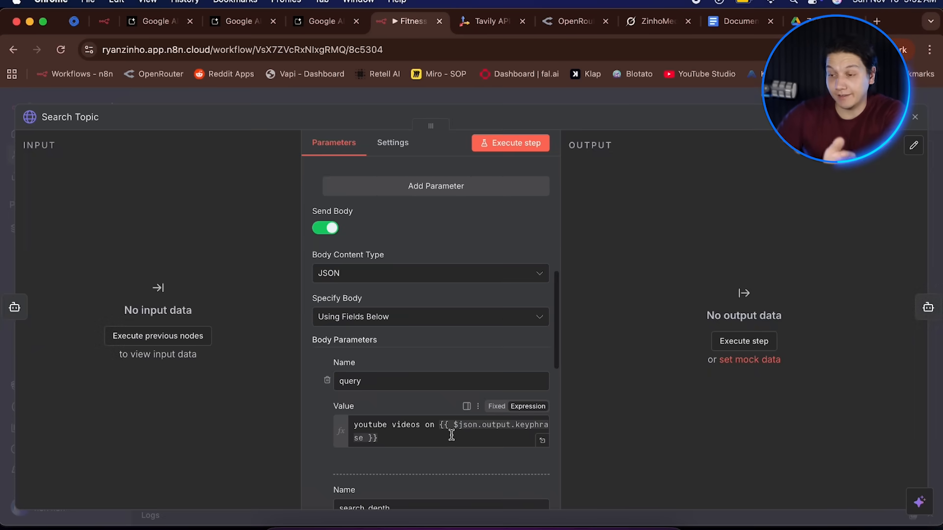
scroll(449, 442, "down", 3)
scroll(452, 451, "down", 5)
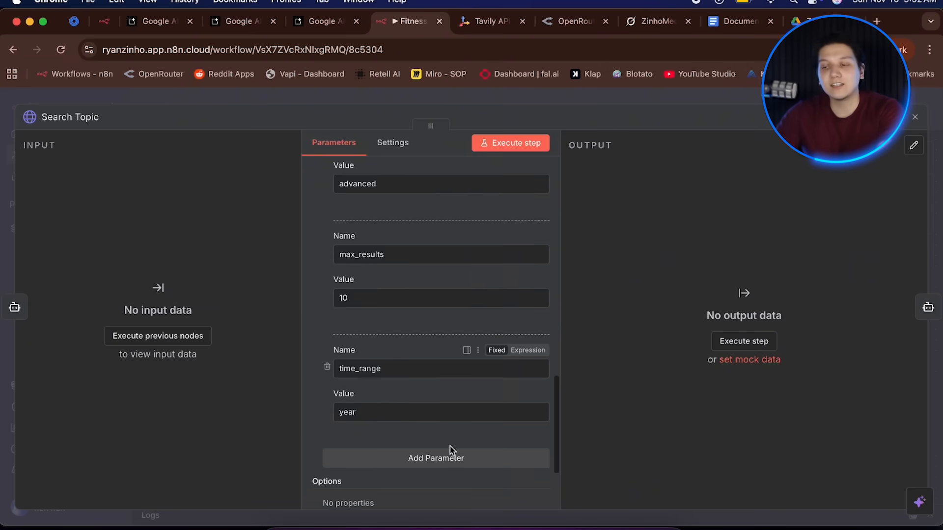
scroll(448, 448, "up", 10)
left_click(441, 340)
type("Bearer")
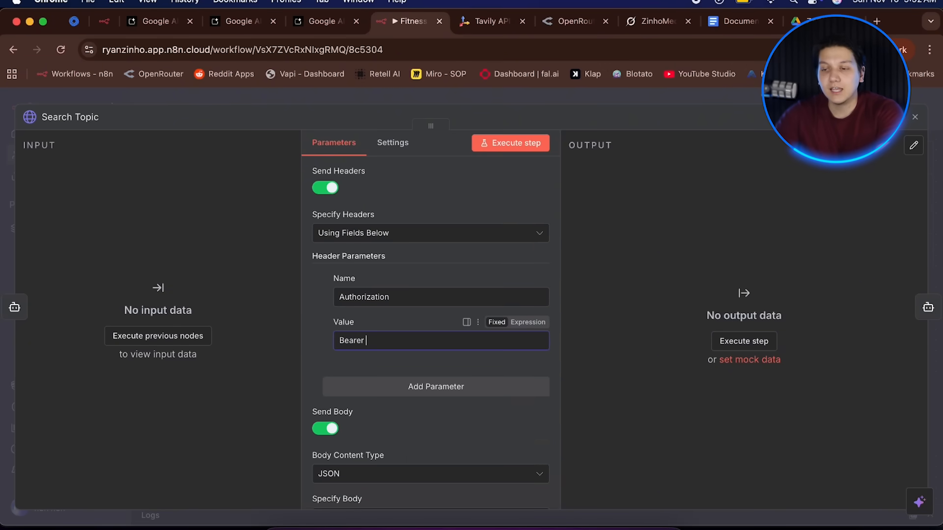
key("super+v")
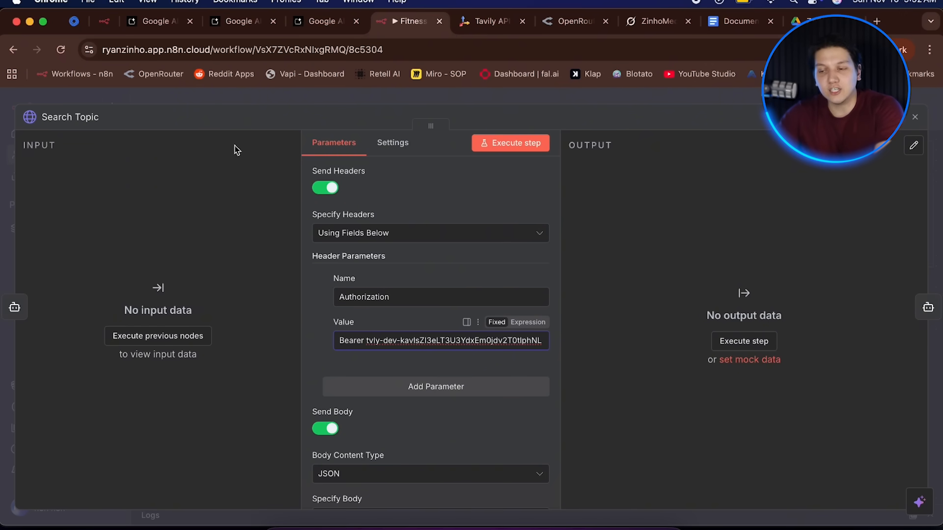
left_click(176, 102)
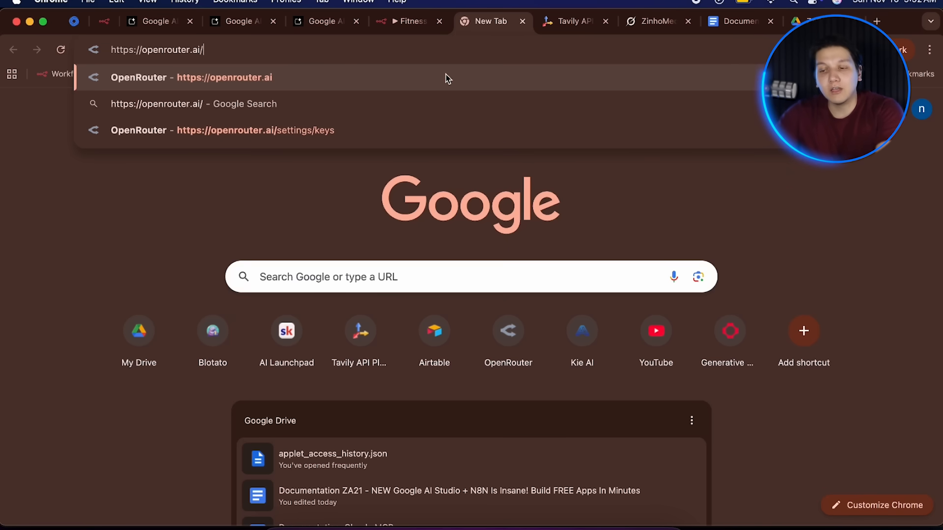
key("Return")
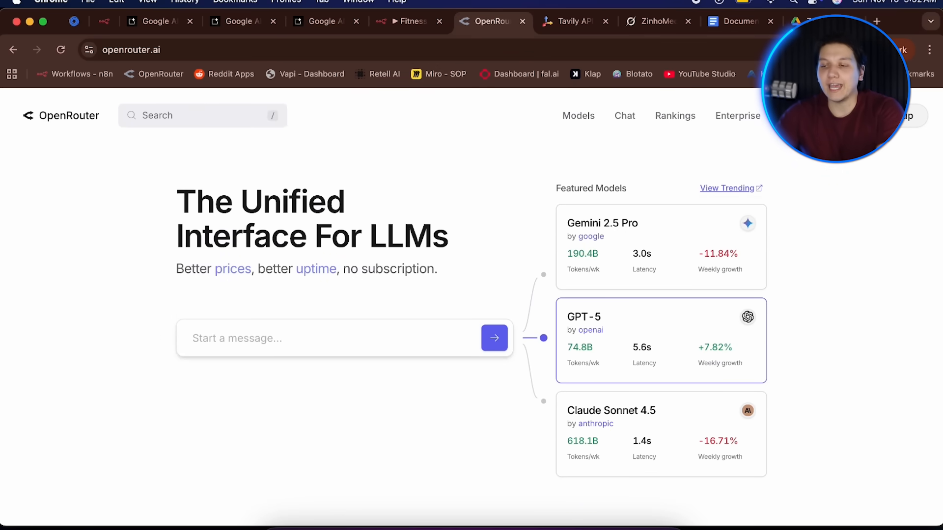
Create a new OpenRouter API key named Fitness App Key.
left_click(897, 116)
left_click(901, 185)
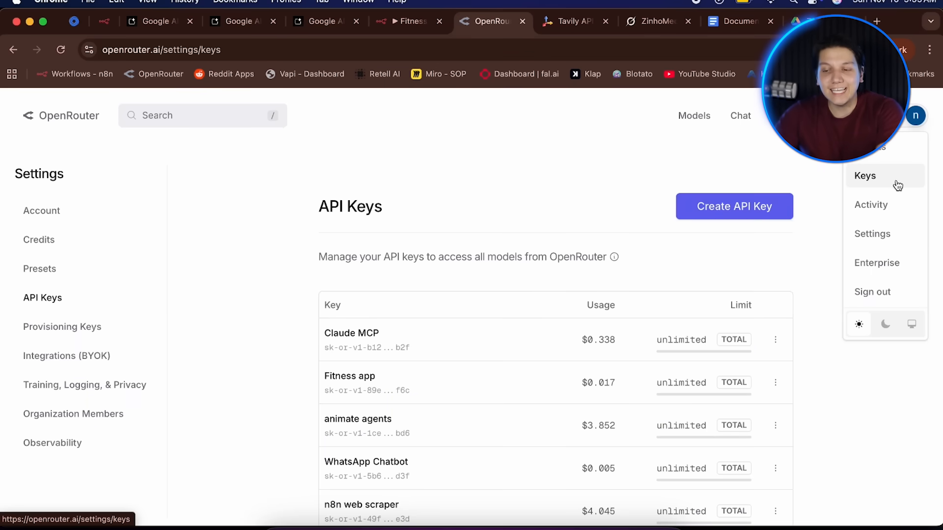
left_click(742, 216)
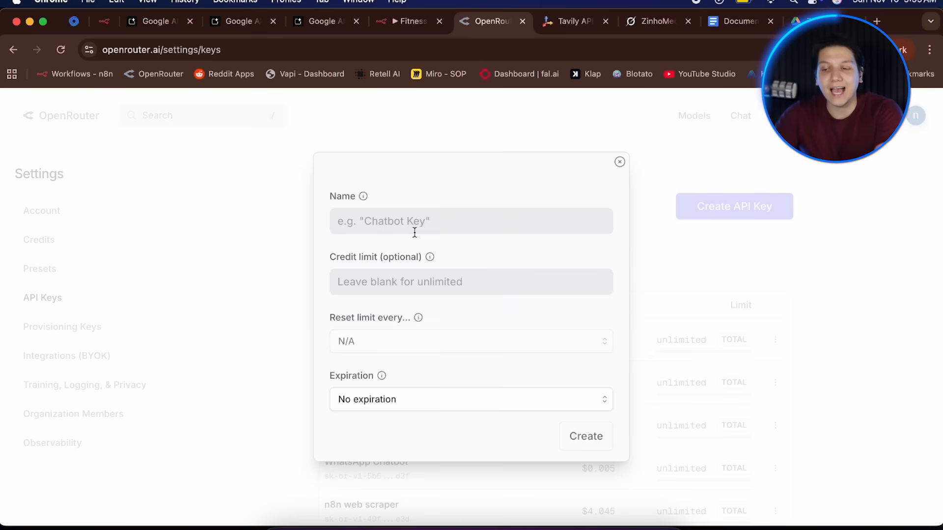
left_click(415, 233)
type("Fitness App Key")
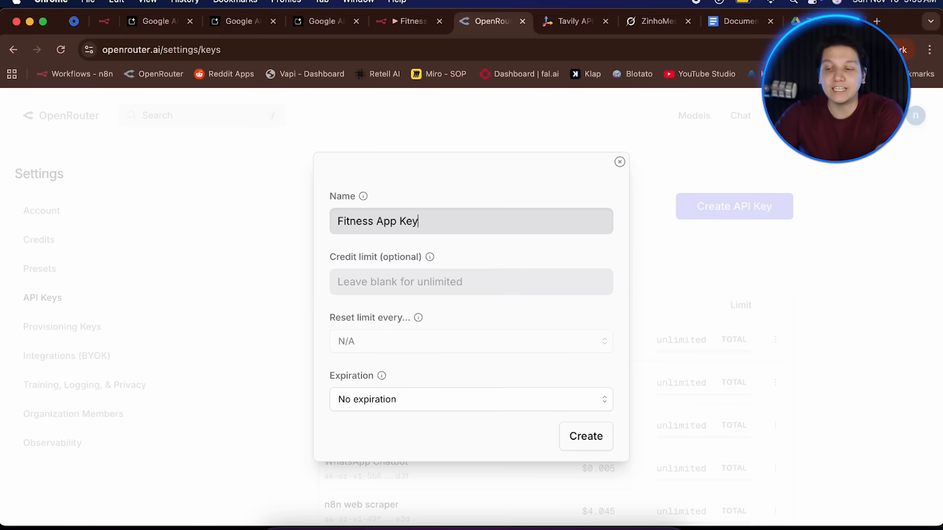
left_click(580, 437)
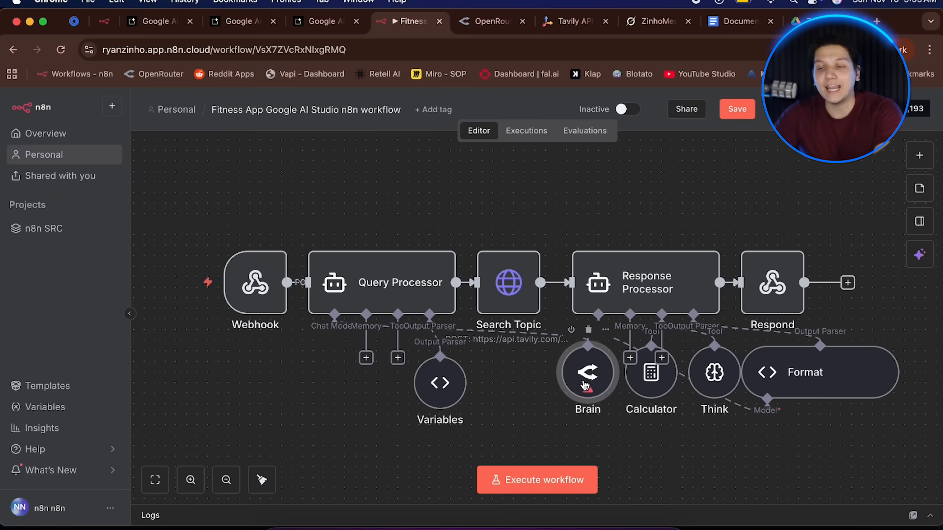
Copy the new key and save it as the API Key of a new OpenRouter credential in the Brain node.
double_click(585, 375)
left_click(526, 186)
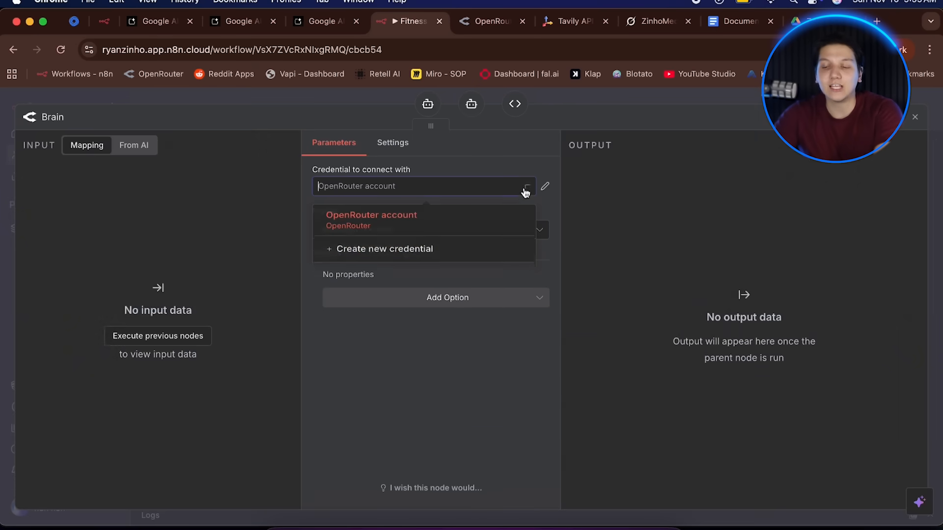
left_click(483, 248)
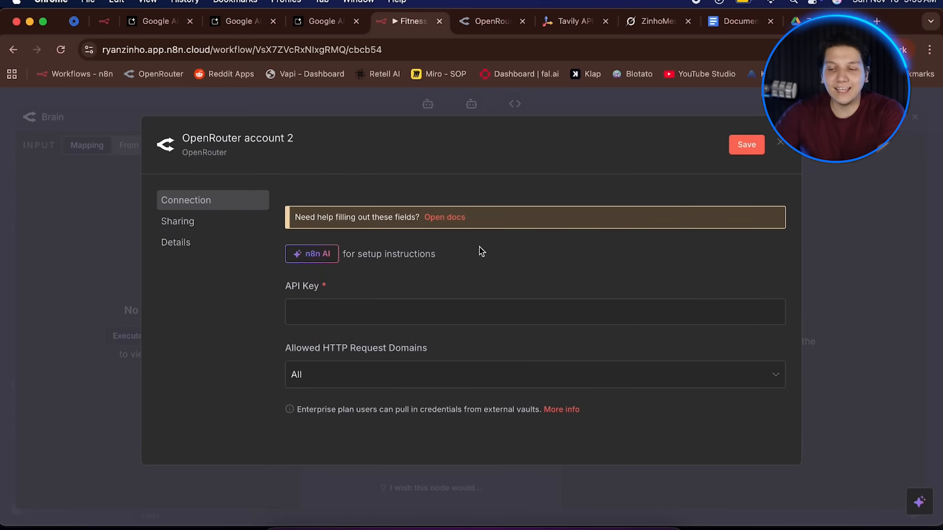
left_click(436, 311)
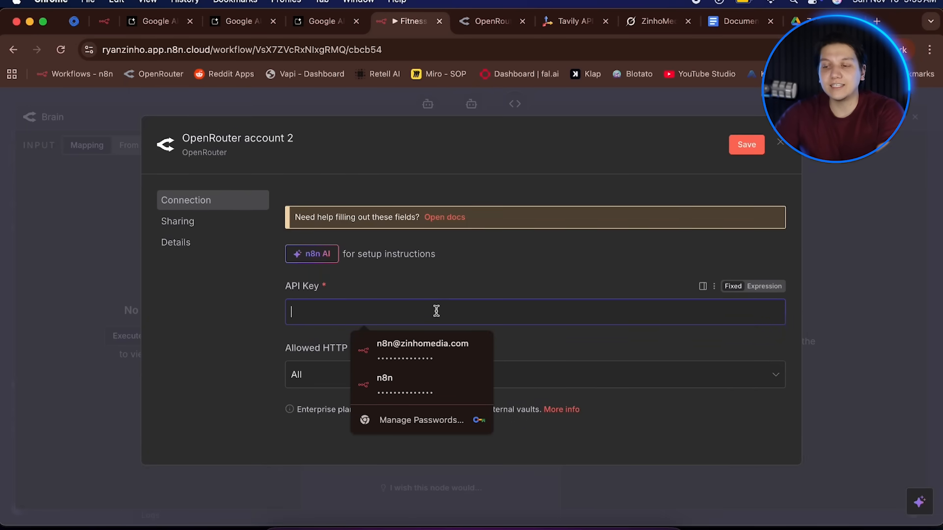
key("super+v")
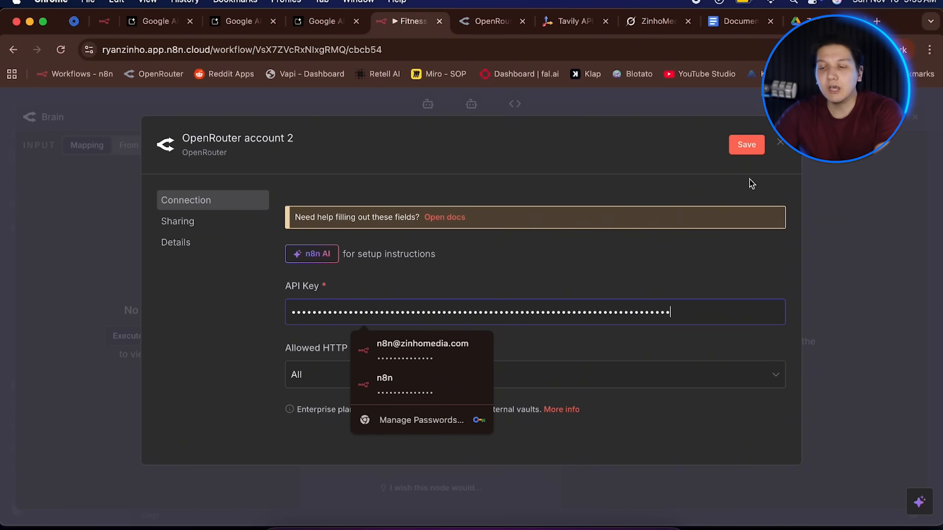
left_click(747, 145)
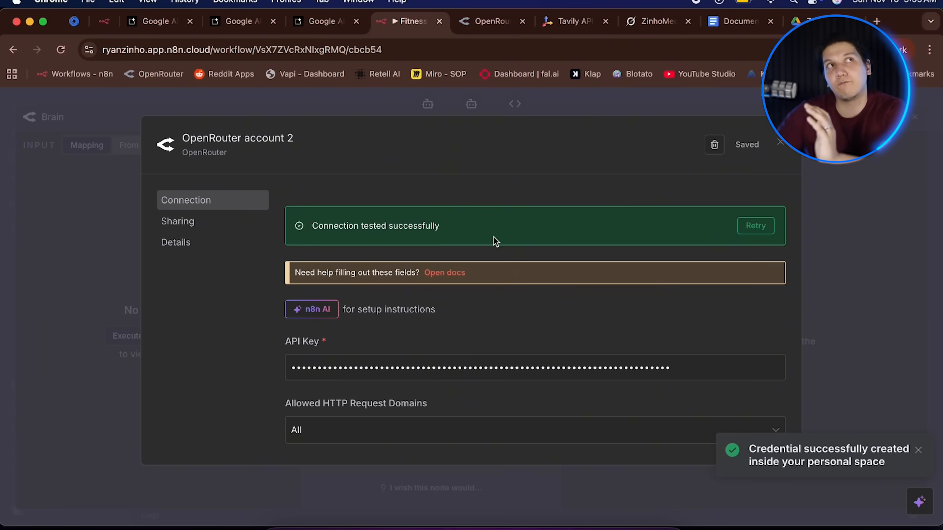
Close the credential, start a test run of the workflow, and submit the 4-Day Lean Bulk Maintenance Videos goal in the fitness app.
left_click(778, 147)
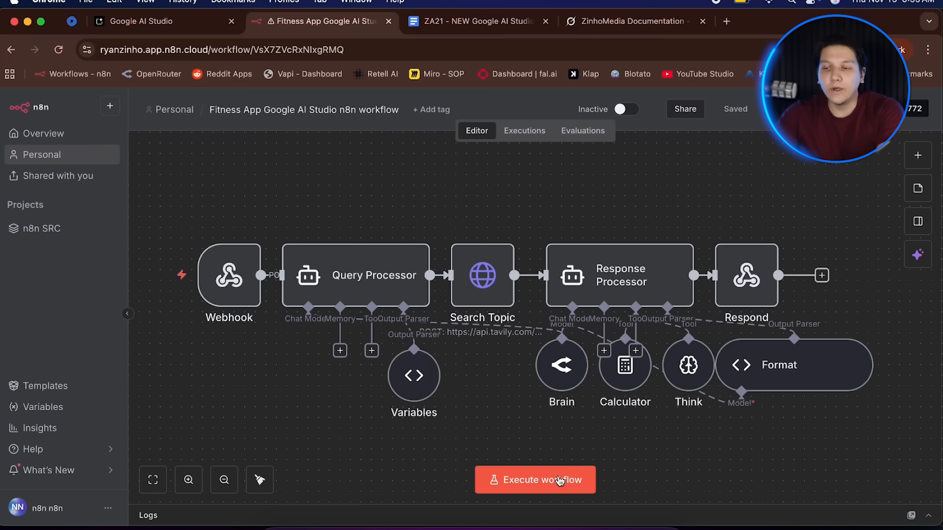
left_click(558, 477)
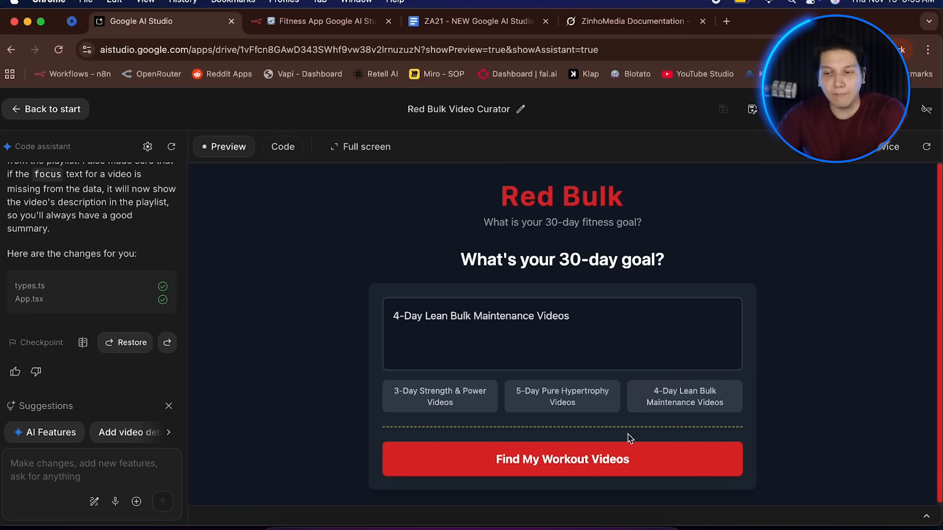
left_click(620, 461)
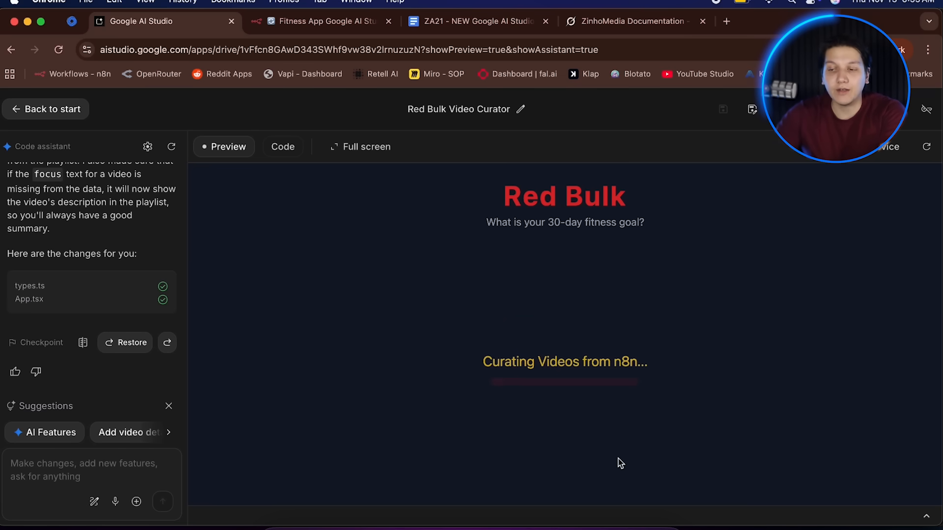
Switch between the workflow and the app to follow the execution and browse the generated workout plan.
left_click(311, 30)
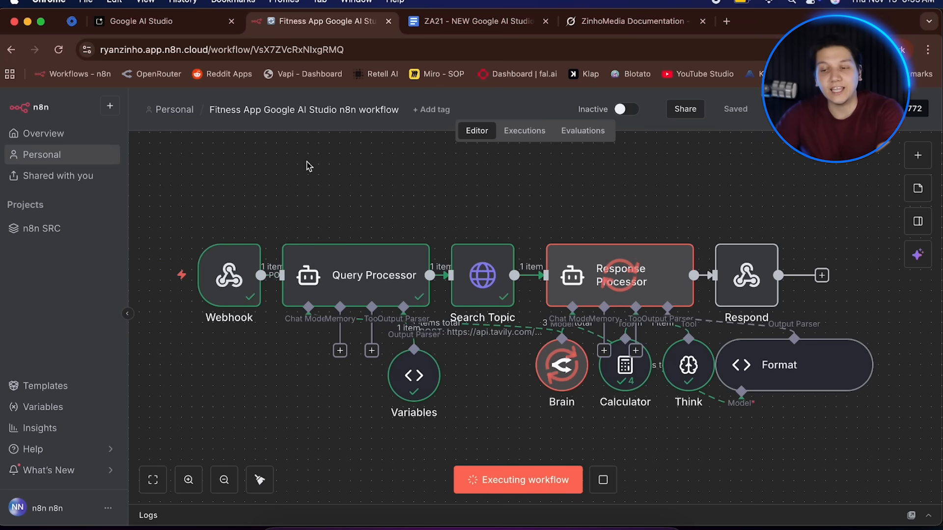
left_click(192, 22)
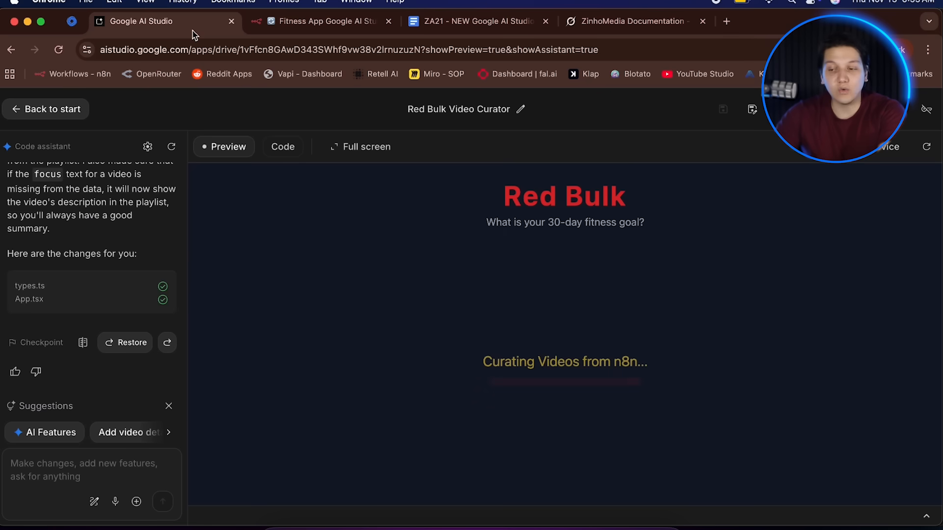
left_click(326, 22)
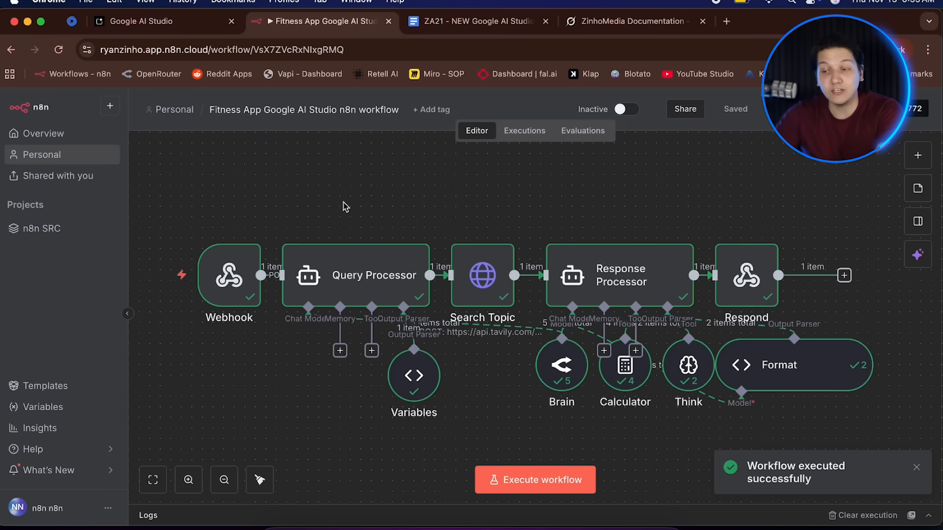
left_click(176, 24)
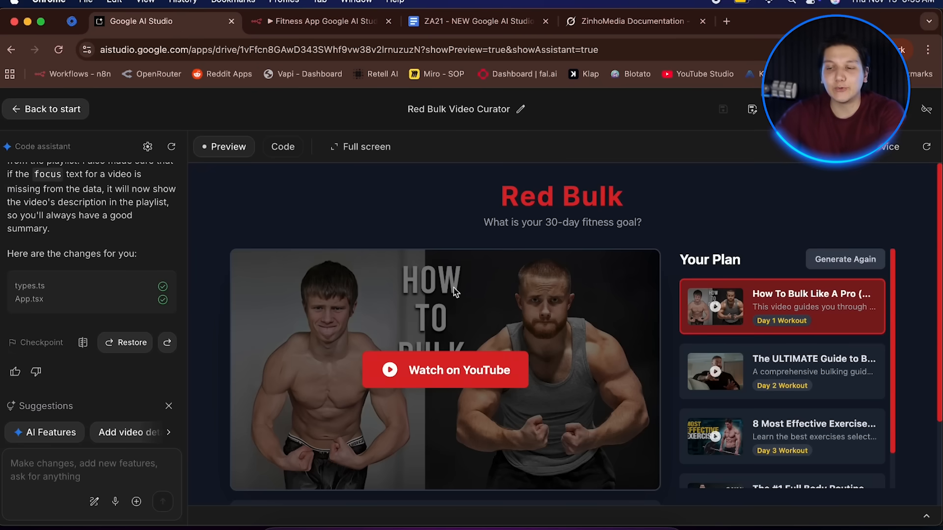
scroll(455, 291, "down", 3)
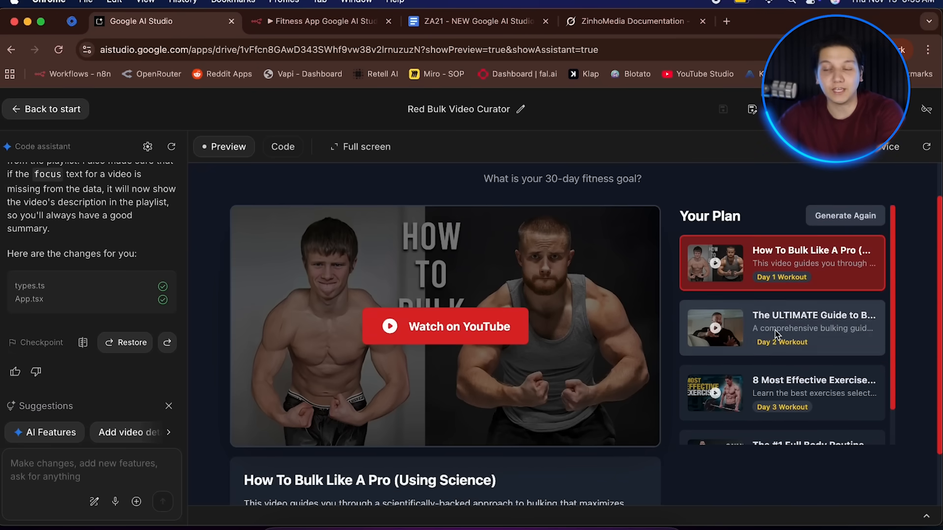
scroll(776, 334, "down", 2)
scroll(756, 326, "up", 2)
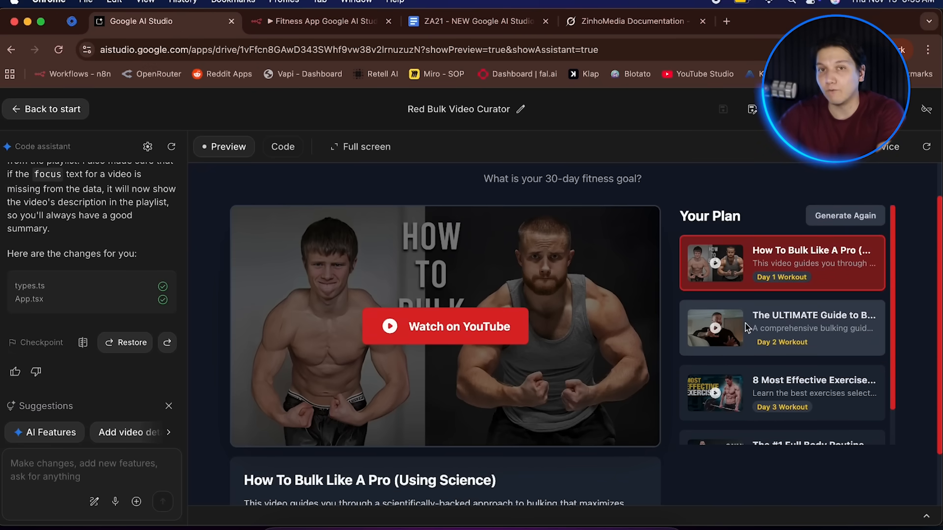
scroll(746, 327, "down", 2)
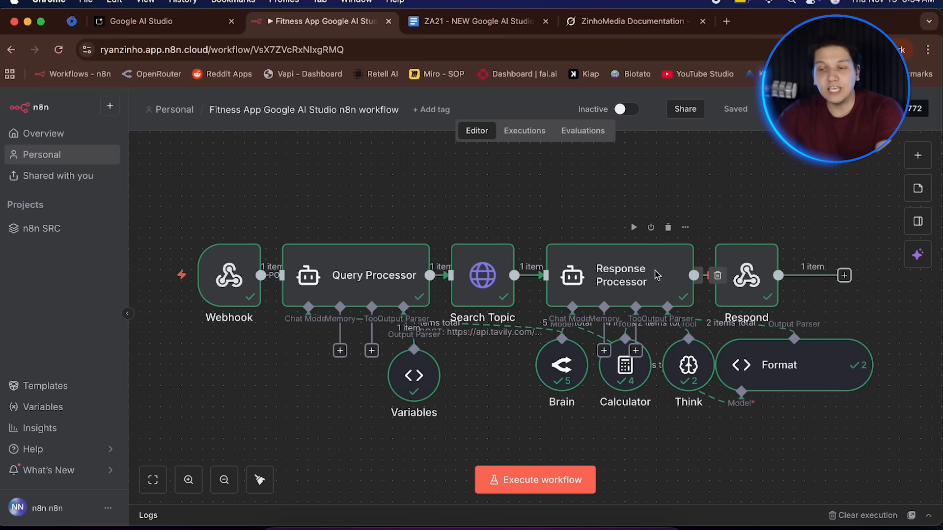
Open the Response Processor node to examine its video recommendations output.
left_click(657, 276)
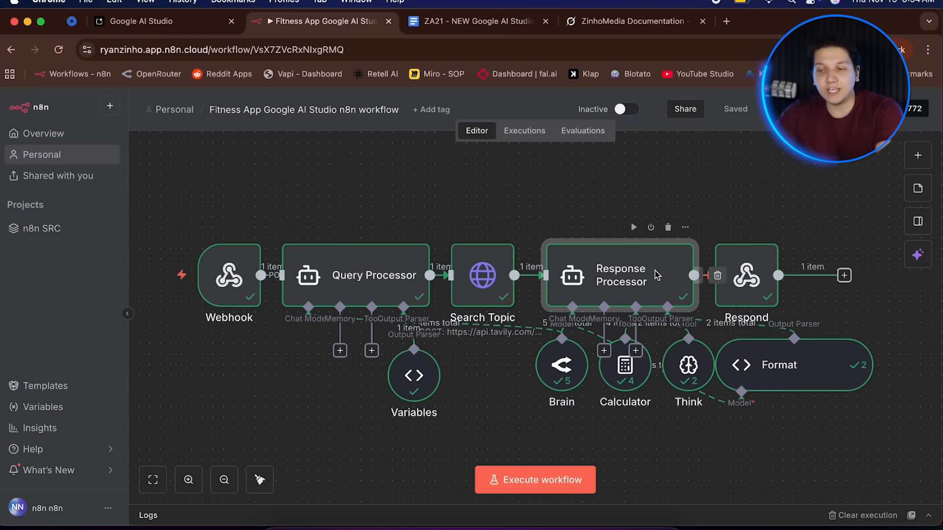
double_click(657, 276)
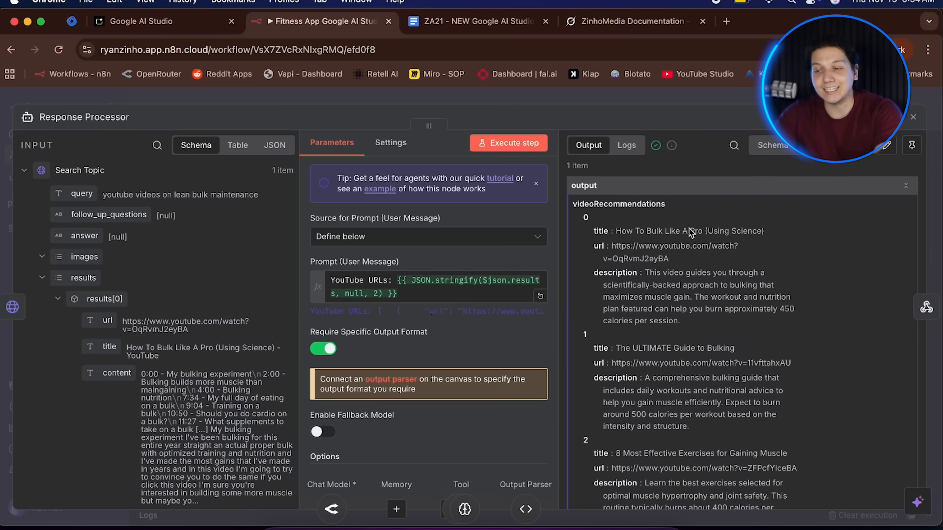
scroll(689, 228, "down", 5)
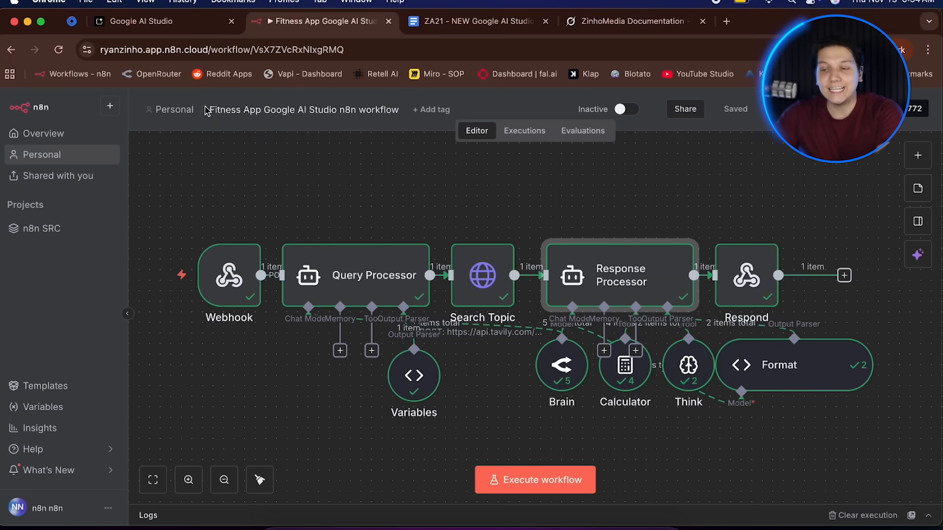
left_click(177, 96)
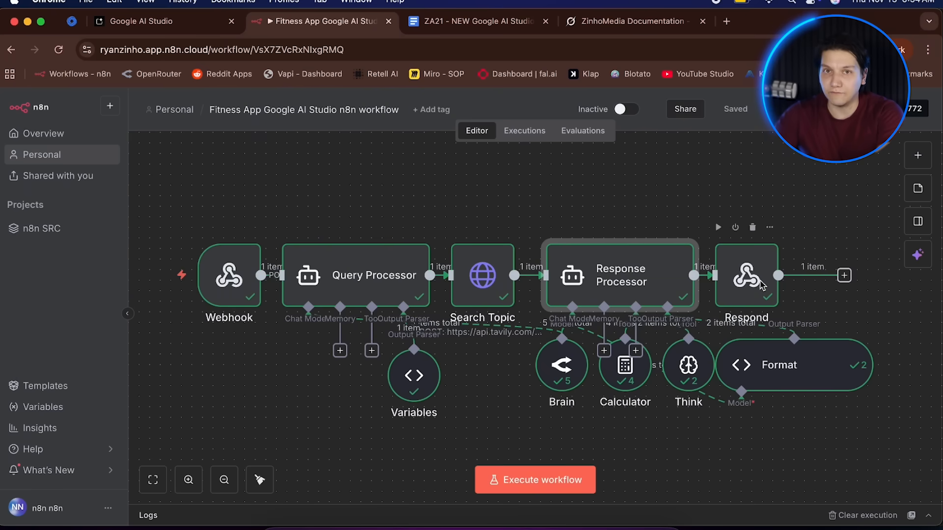
Open the Search Topic node to examine the Tavily search results in its output.
double_click(493, 291)
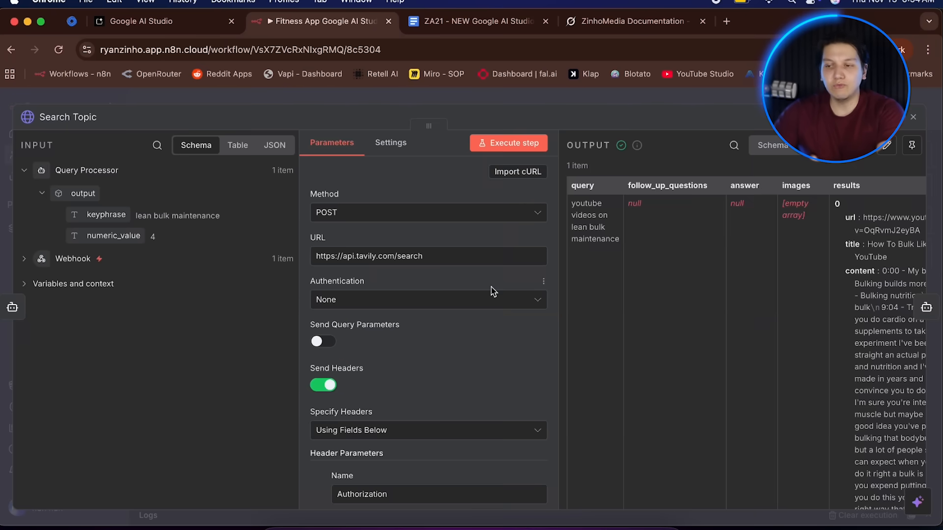
scroll(781, 212, "down", 3)
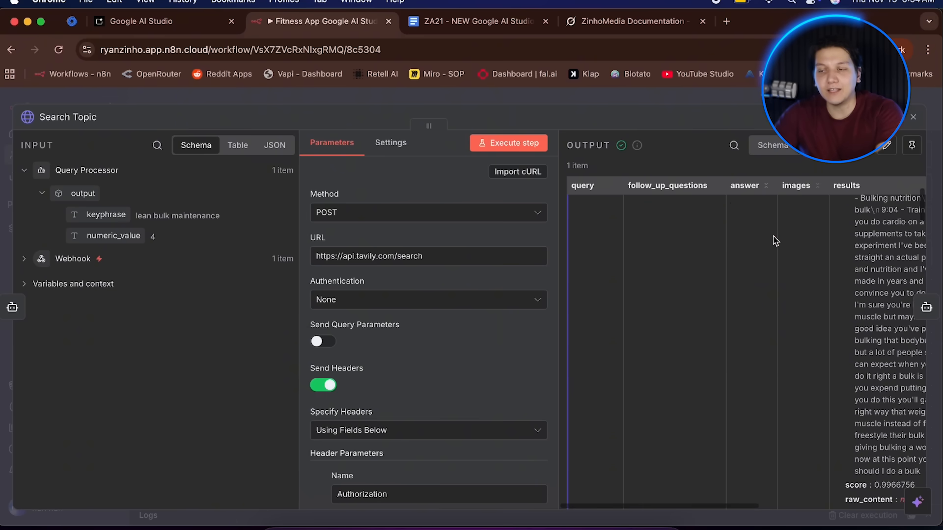
scroll(773, 238, "right", 5)
scroll(774, 241, "up", 4)
scroll(775, 241, "down", 10)
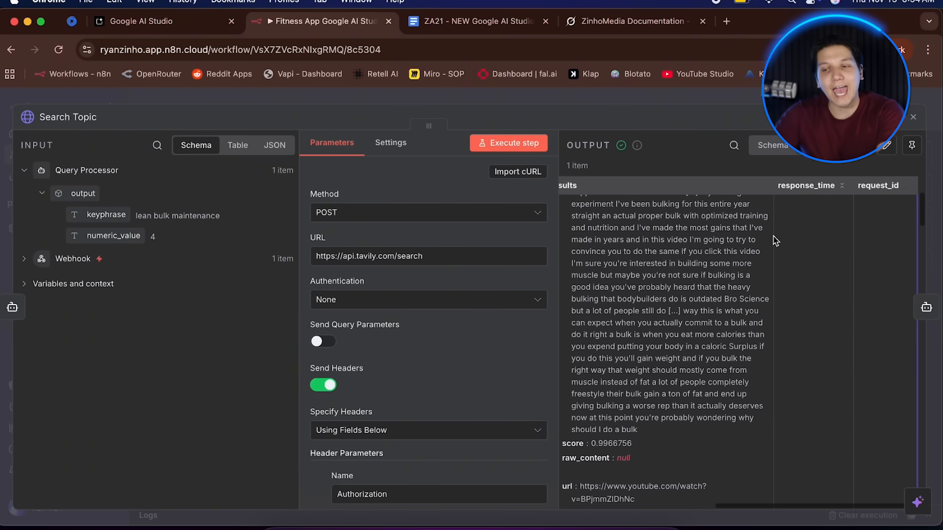
scroll(775, 241, "down", 15)
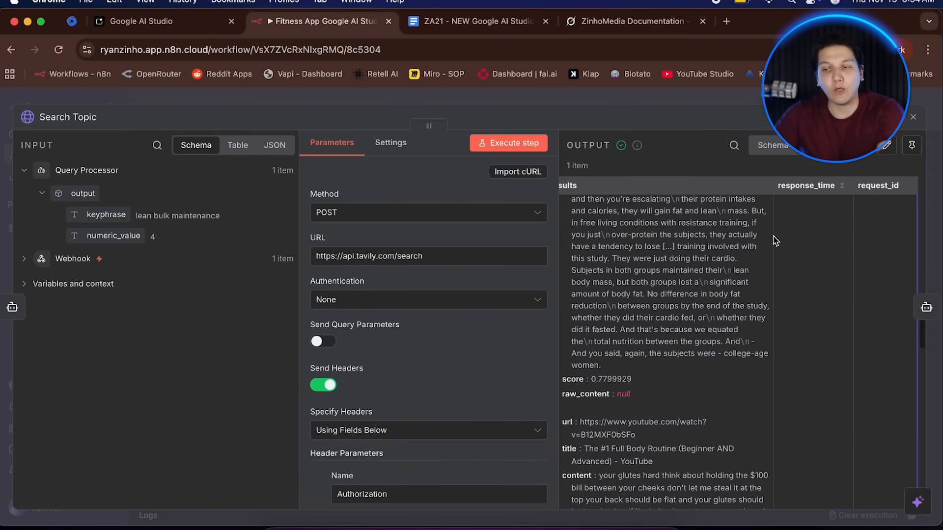
left_click(288, 102)
Return to the app and select the Day 2 Workout video in the plan.
left_click(196, 23)
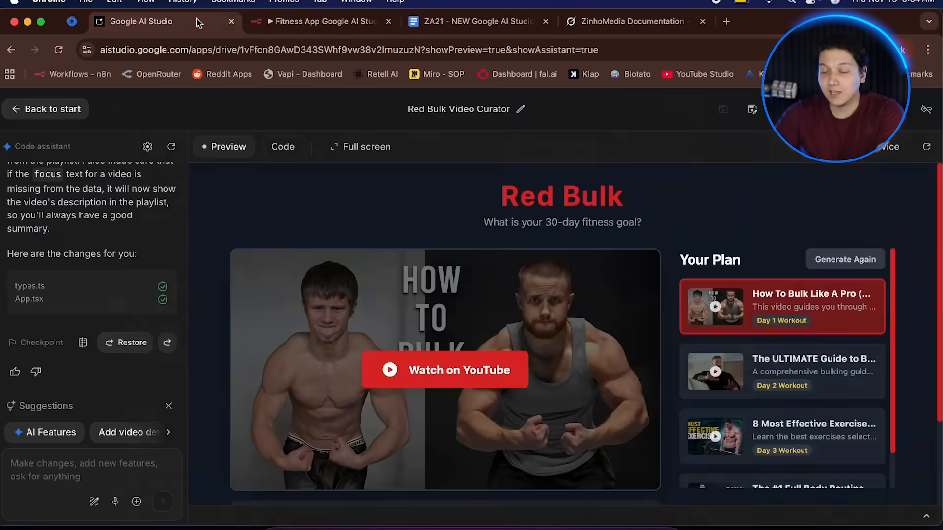
left_click(765, 374)
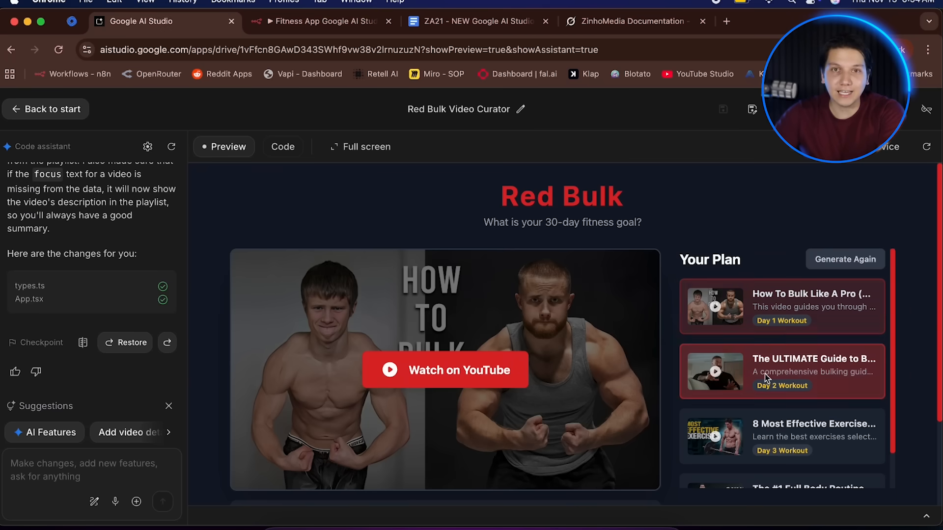
scroll(765, 373, "down", 2)
scroll(653, 395, "down", 4)
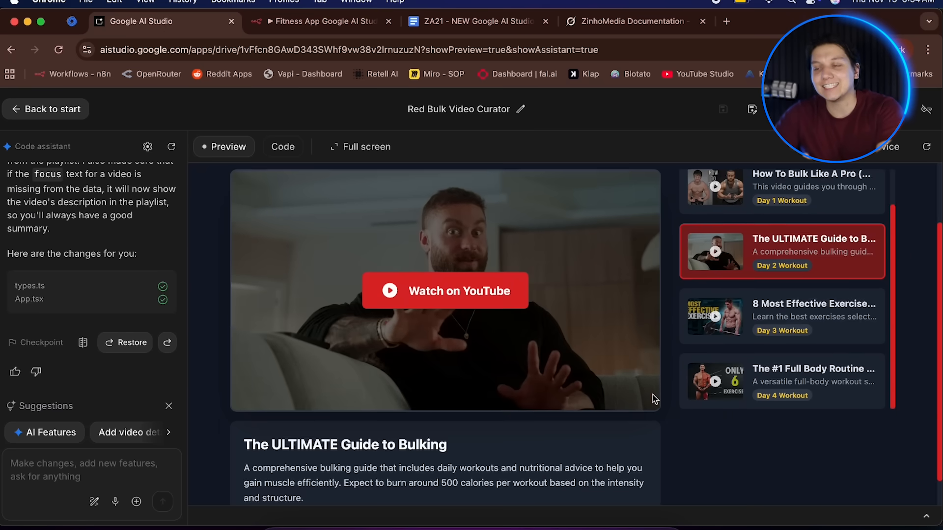